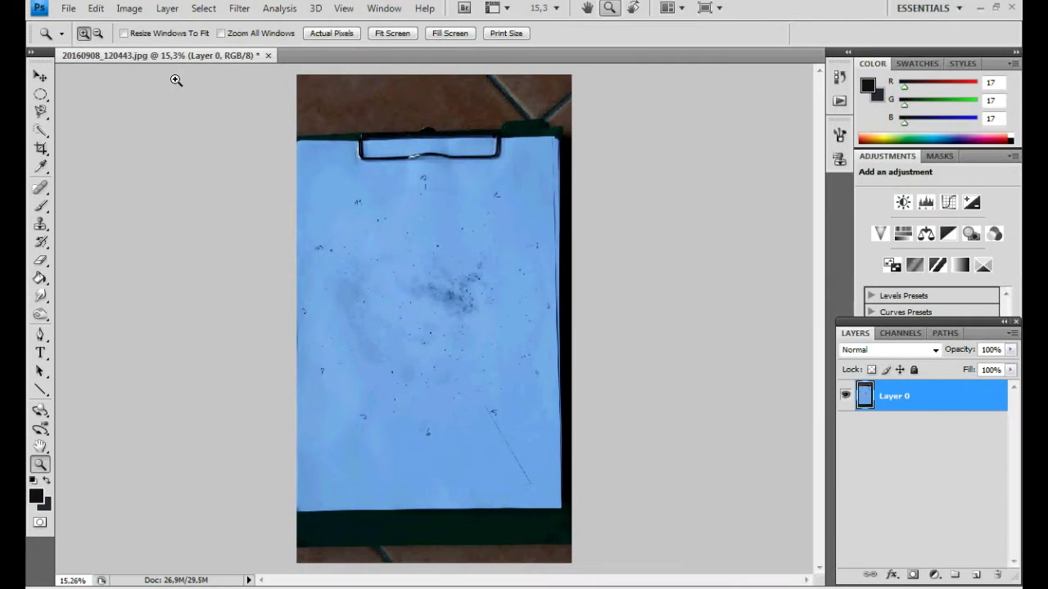
# - Set the canvas height to 81,14 cm to make it square and shift the drawing slightly right and down to centre it
pyautogui.click(129, 10)
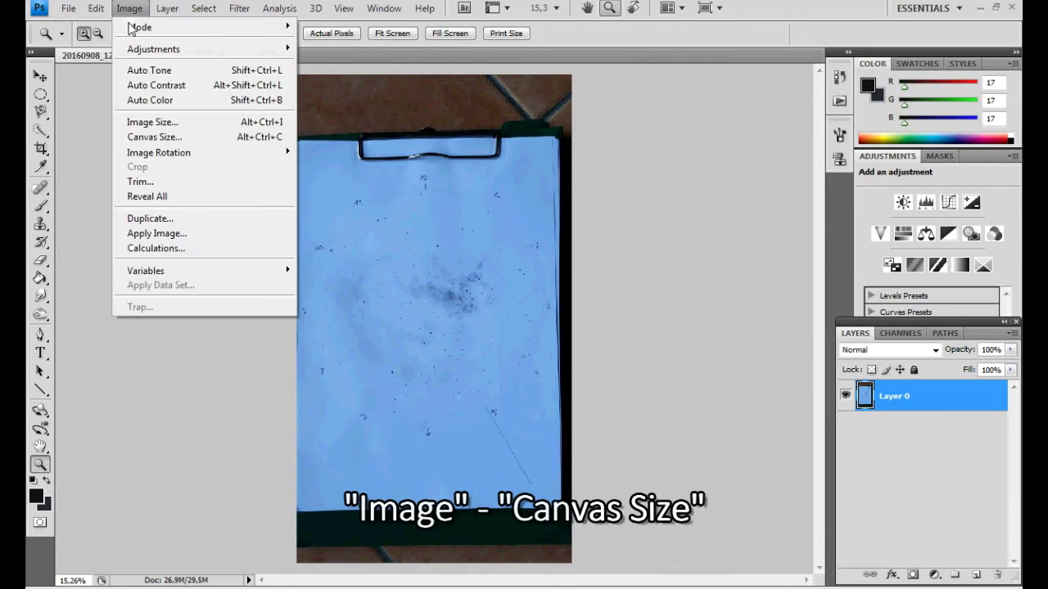
pyautogui.click(168, 138)
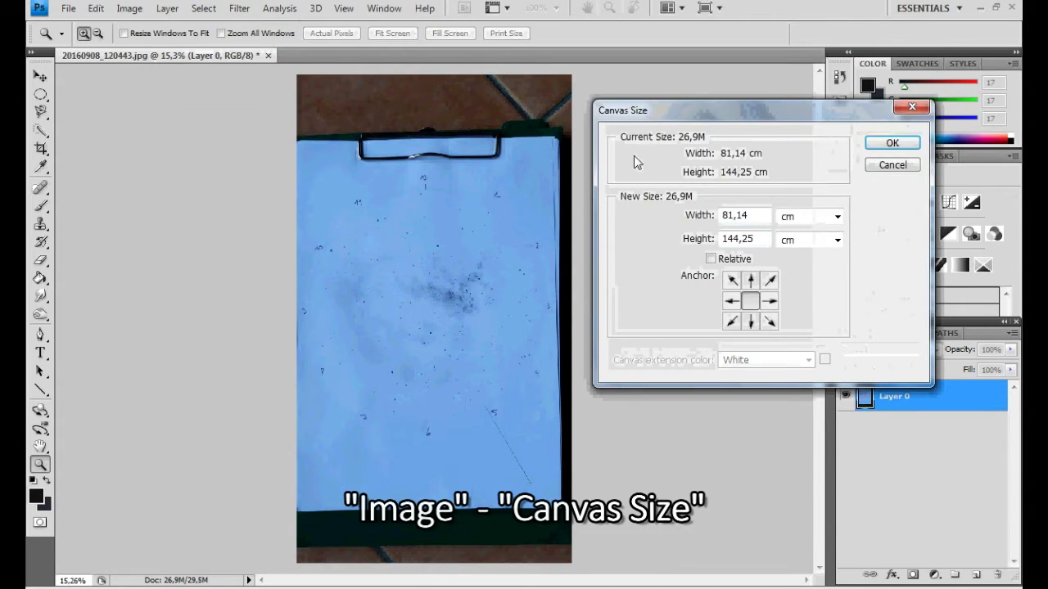
pyautogui.moveTo(751, 239); pyautogui.dragTo(718, 240)
pyautogui.write('81')
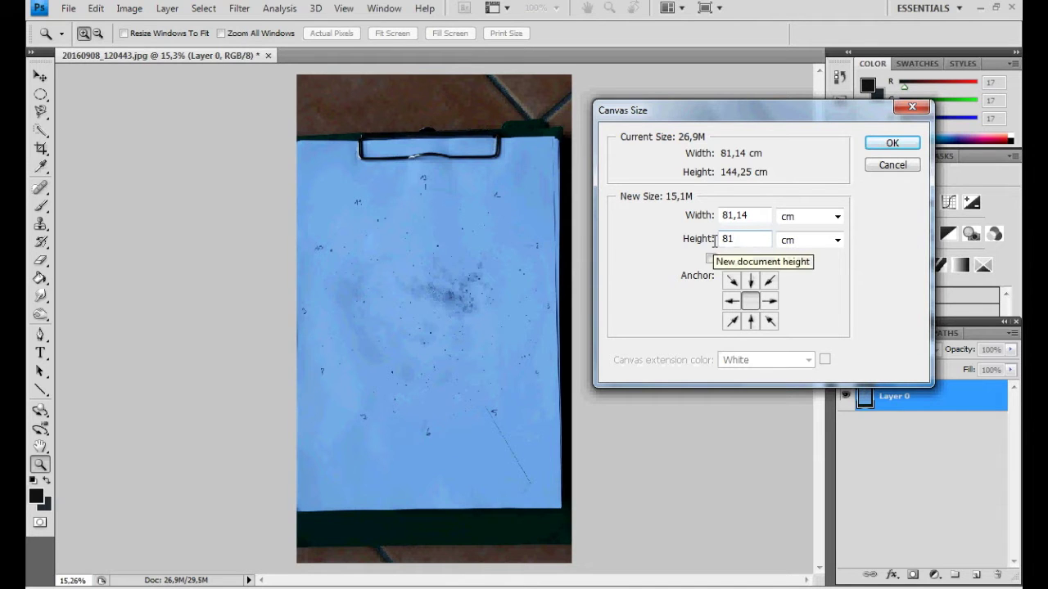
pyautogui.write(',14')
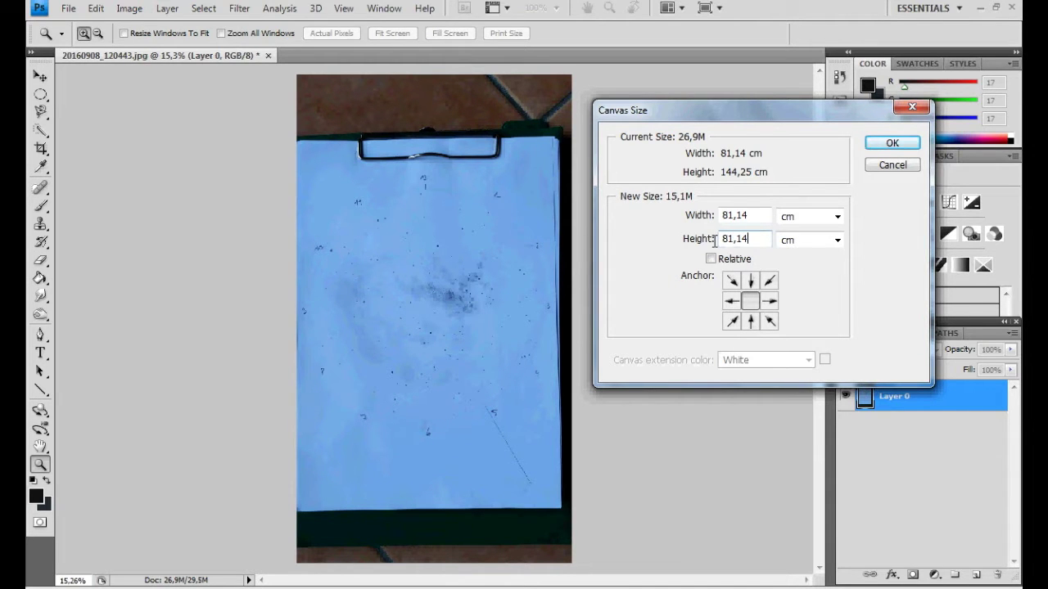
pyautogui.press('Return')
pyautogui.press('Return')
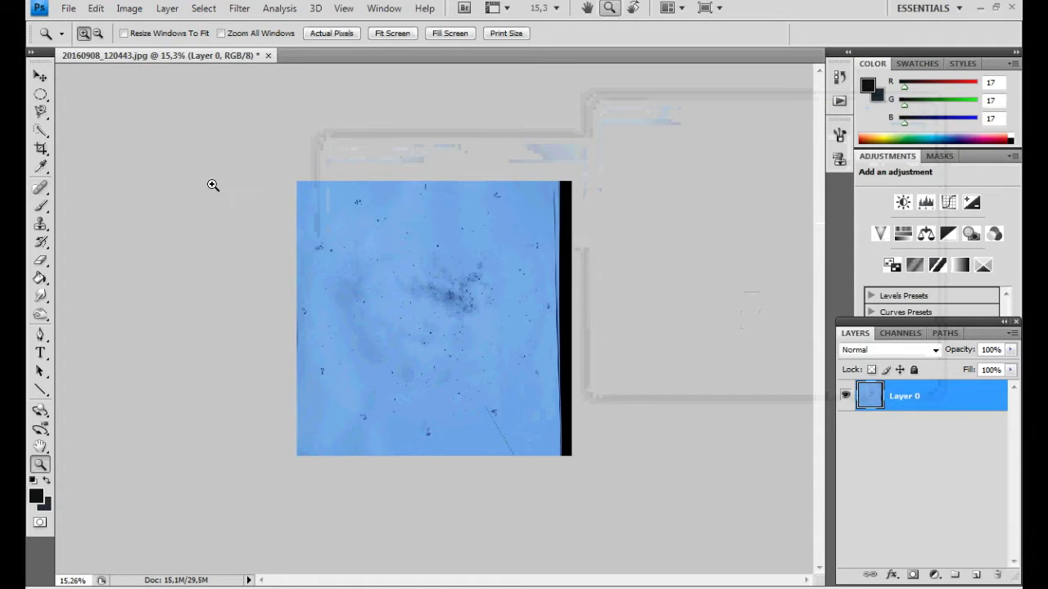
pyautogui.click(41, 77)
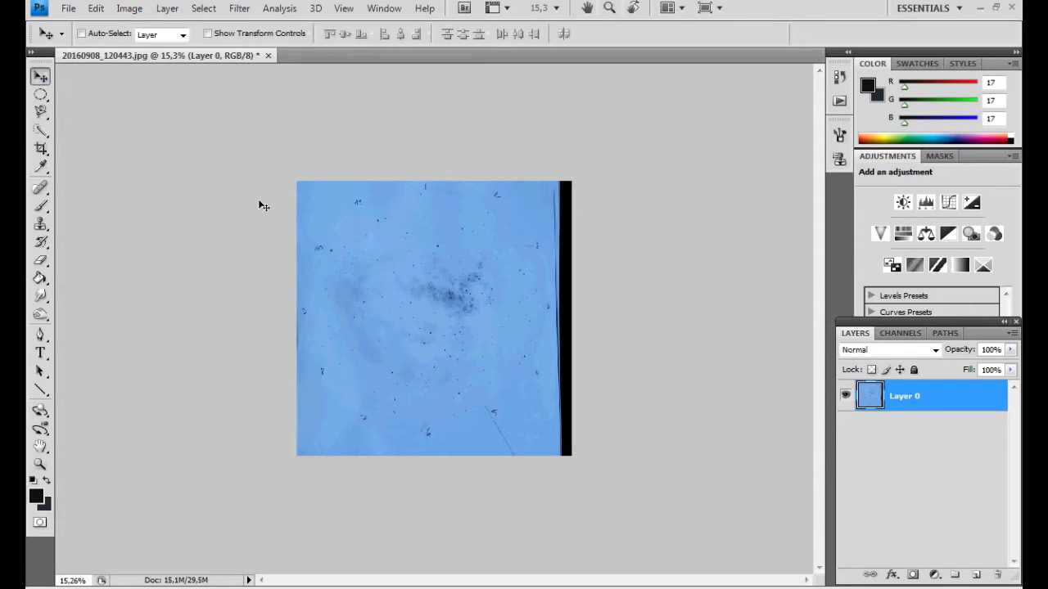
pyautogui.moveTo(391, 304); pyautogui.dragTo(396, 307)
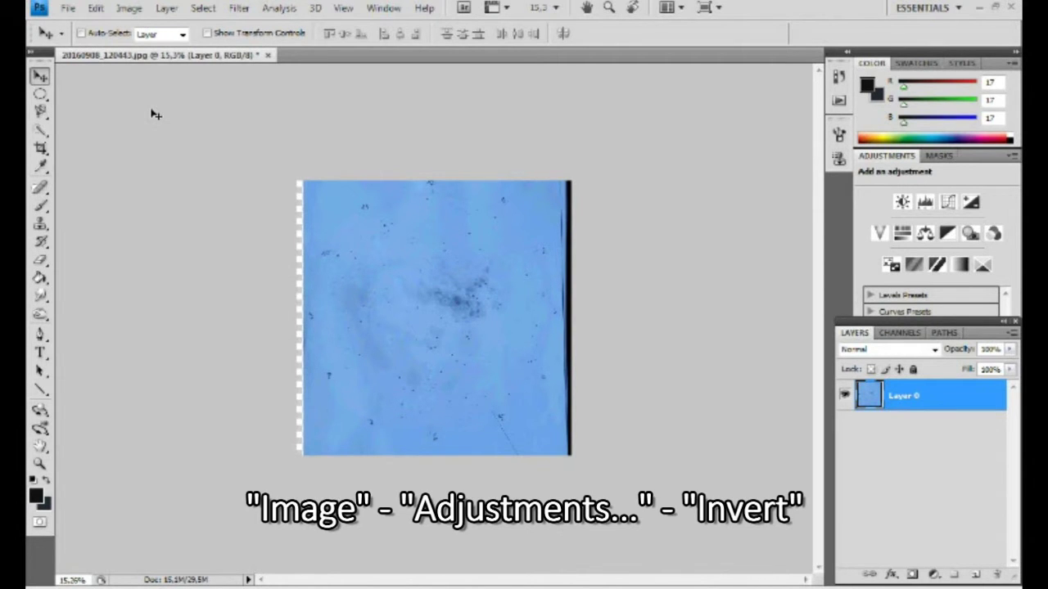
# - Invert the colours of the photographed drawing
pyautogui.click(127, 10)
pyautogui.moveTo(140, 47)
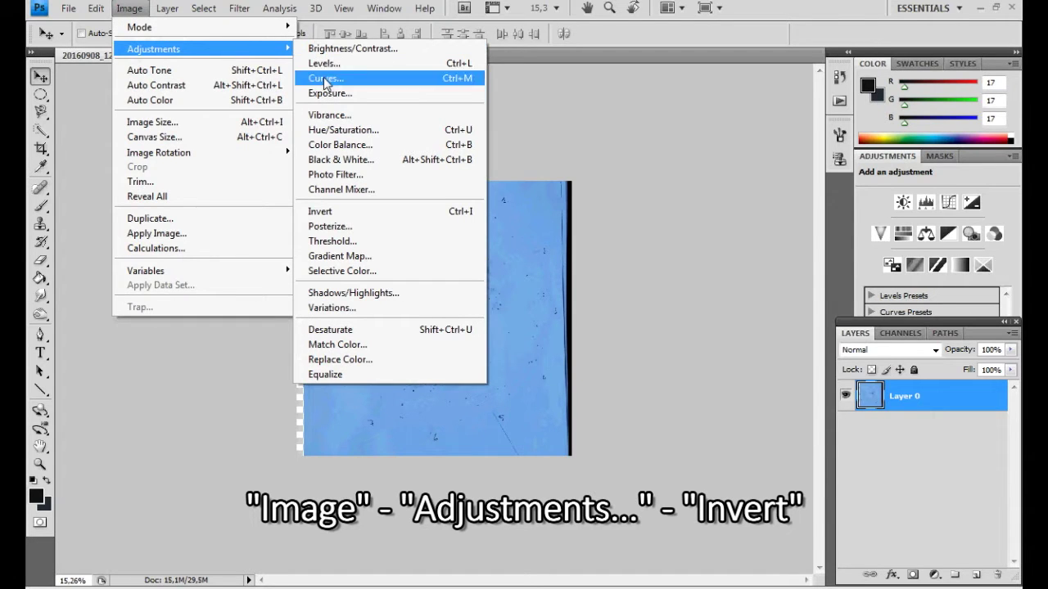
pyautogui.click(342, 214)
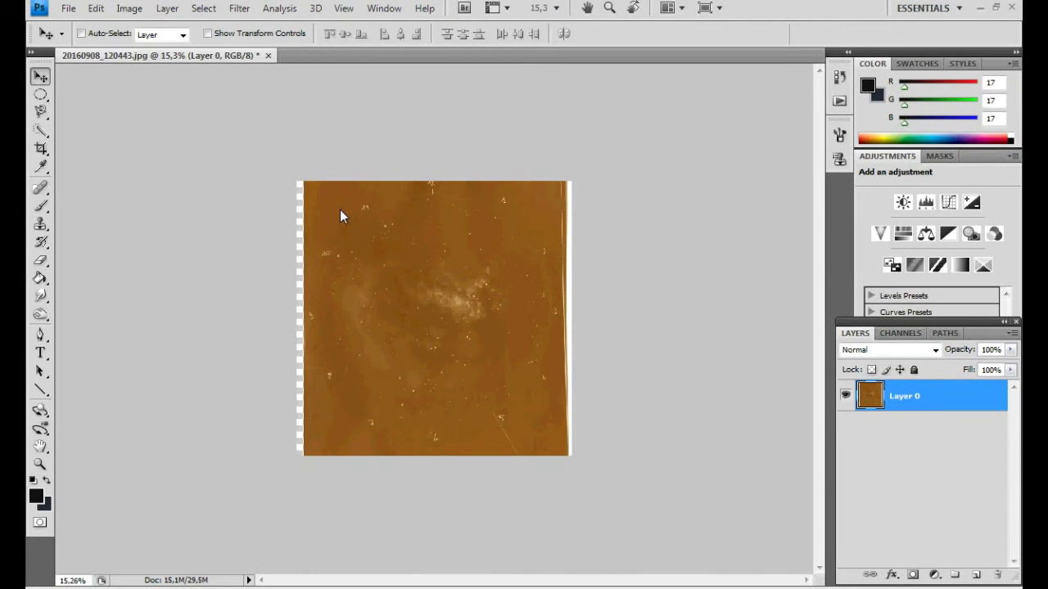
# - Desaturate the inverted drawing with Hue/Saturation by setting the saturation to -100
pyautogui.click(130, 10)
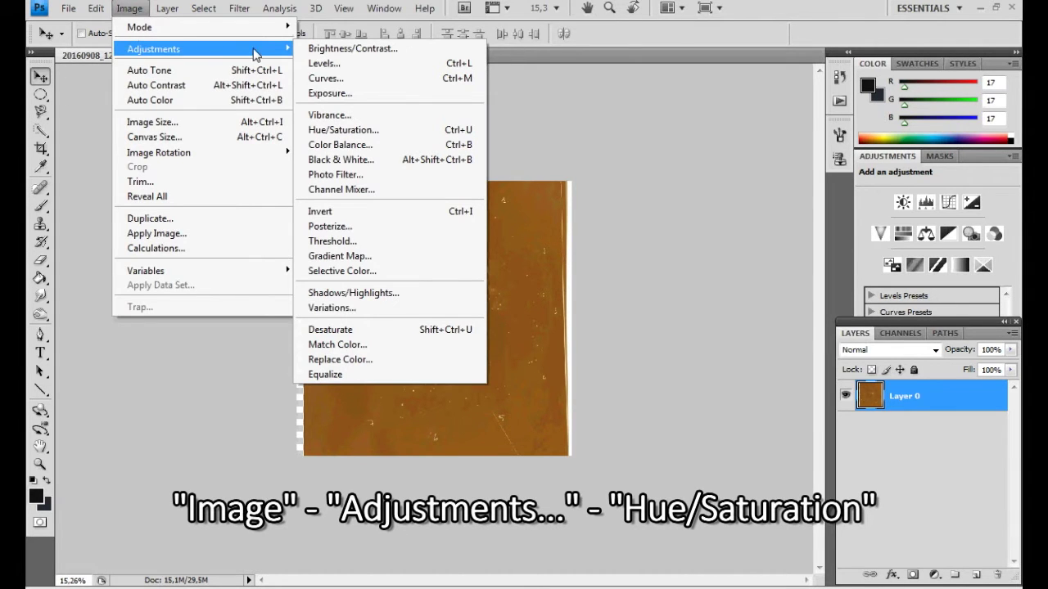
pyautogui.click(384, 134)
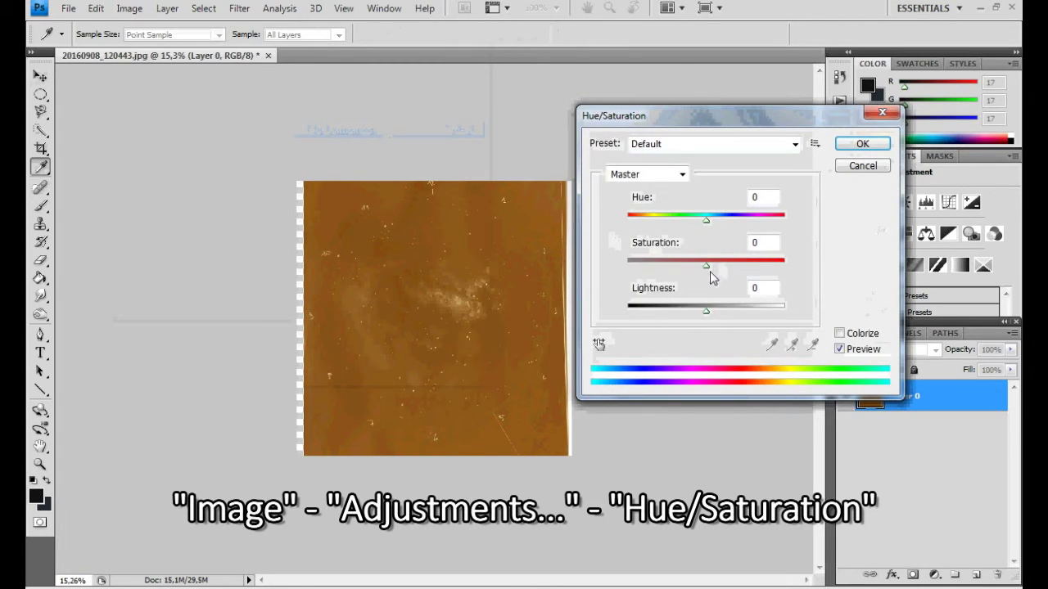
pyautogui.moveTo(709, 271); pyautogui.dragTo(626, 269)
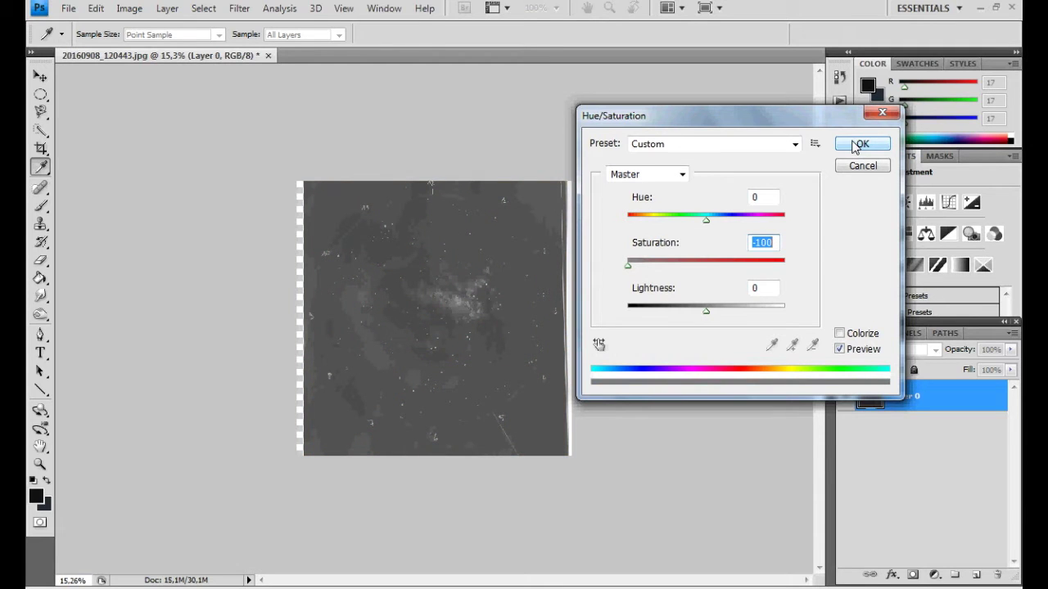
pyautogui.click(855, 145)
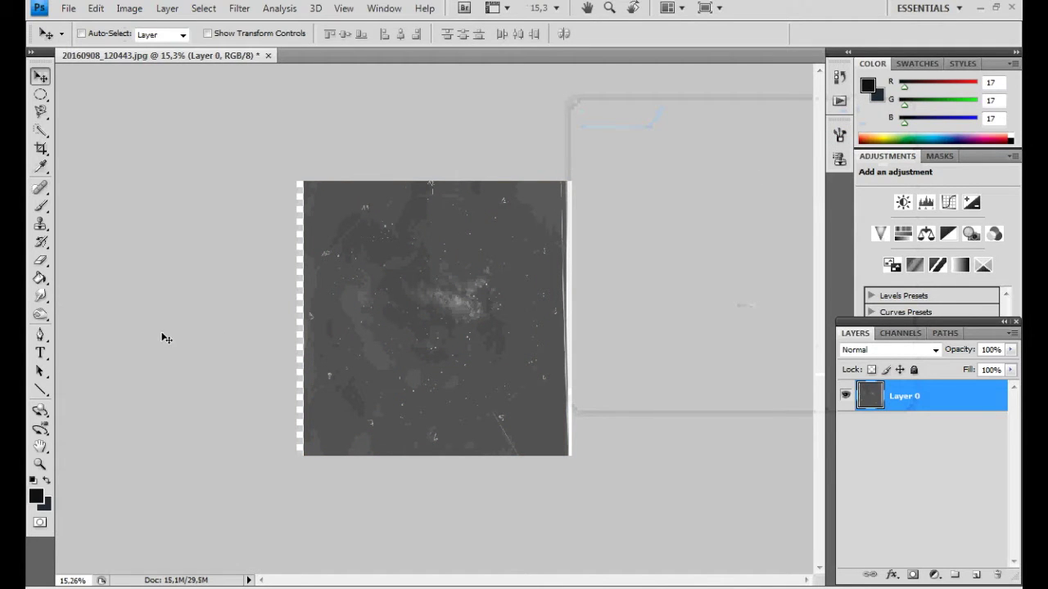
# - Add a new empty layer above the drawing with the default name, Normal mode and 100% opacity
pyautogui.click(40, 464)
pyautogui.rightClick(443, 308)
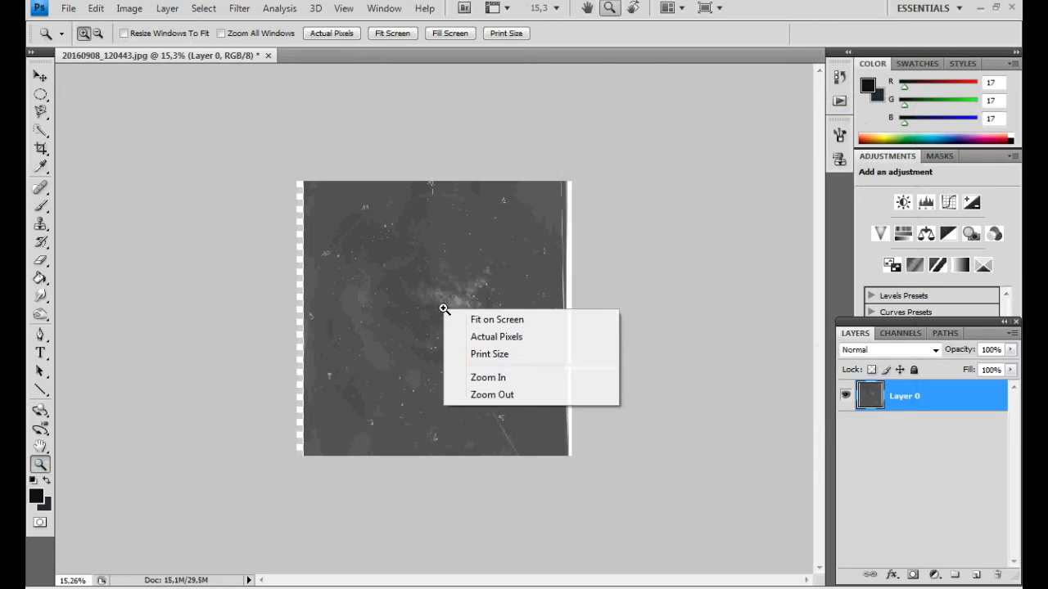
pyautogui.click(465, 320)
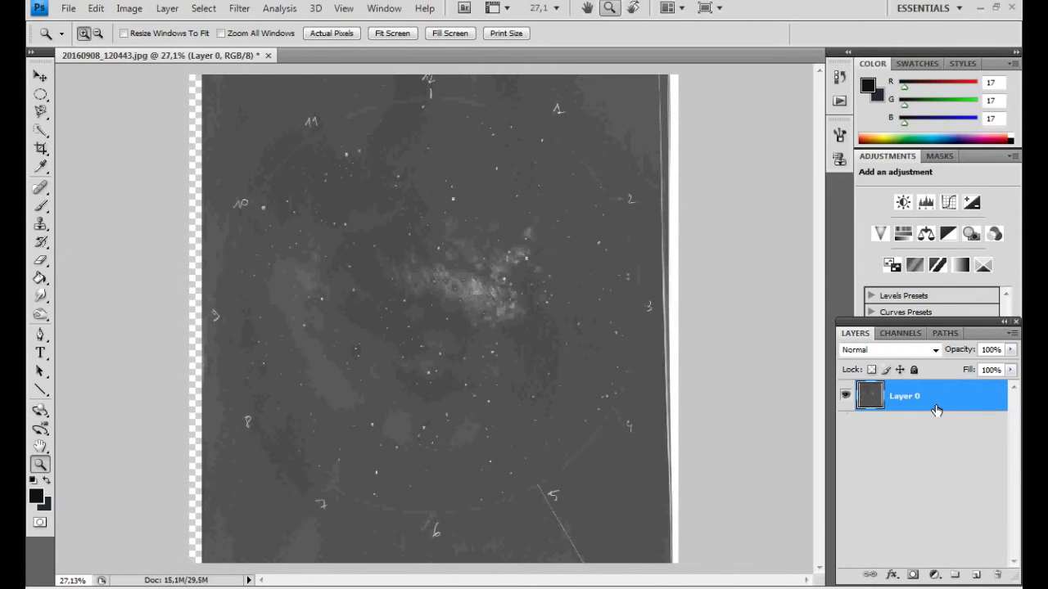
pyautogui.click(160, 9)
pyautogui.moveTo(173, 28)
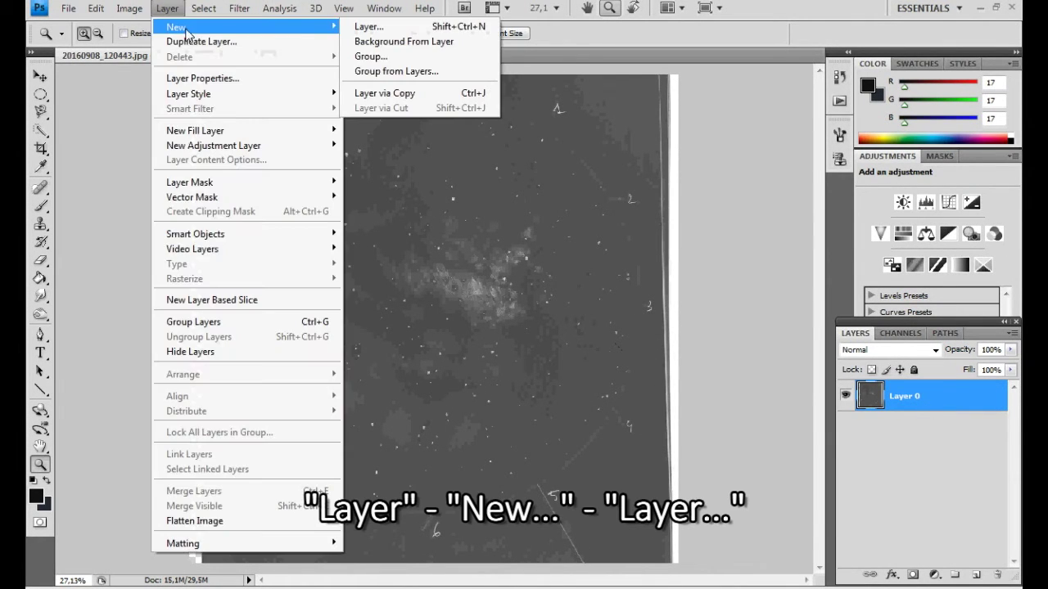
pyautogui.click(360, 27)
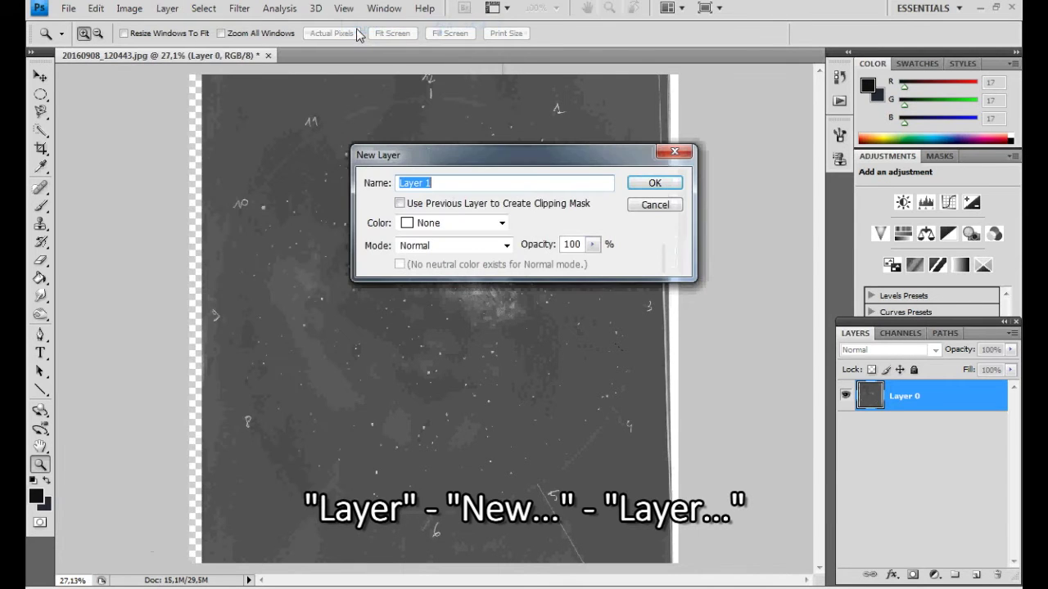
pyautogui.click(646, 185)
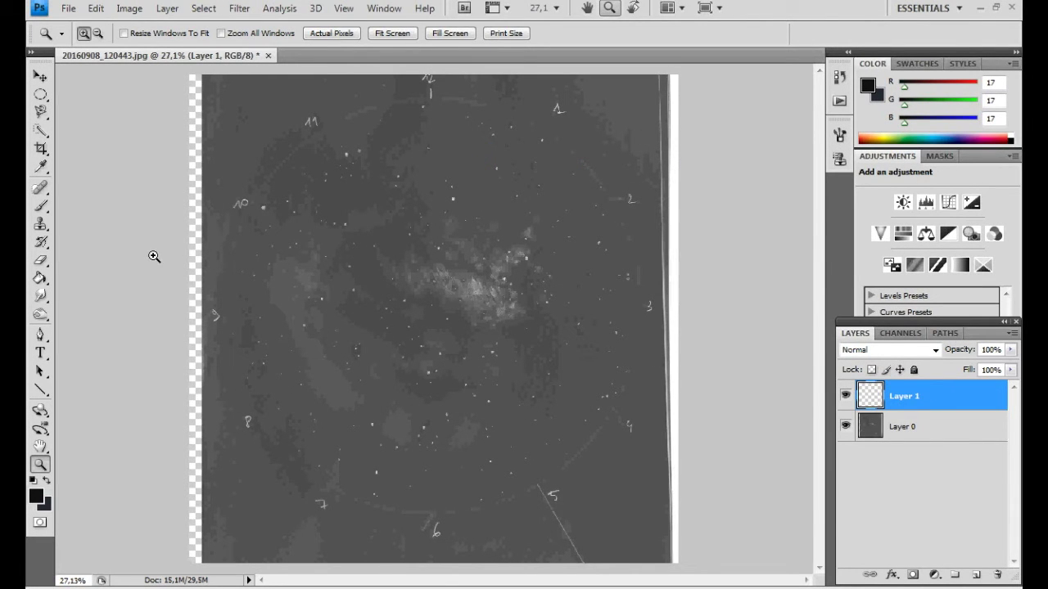
# - Select a circle from the drawing's centre out to the sketched field boundary inside the clock numbers, and invert the selection
pyautogui.click(41, 95)
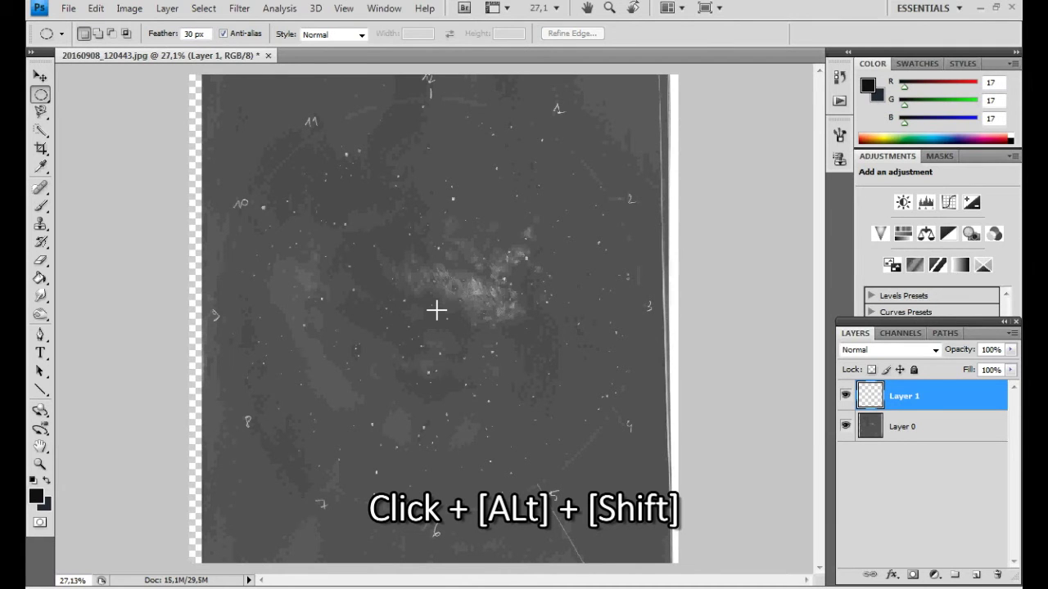
pyautogui.moveTo(437, 310)
pyautogui.mouseDown()
pyautogui.moveTo(545, 187)
pyautogui.moveTo(609, 137)
pyautogui.moveTo(638, 69)
pyautogui.mouseUp()
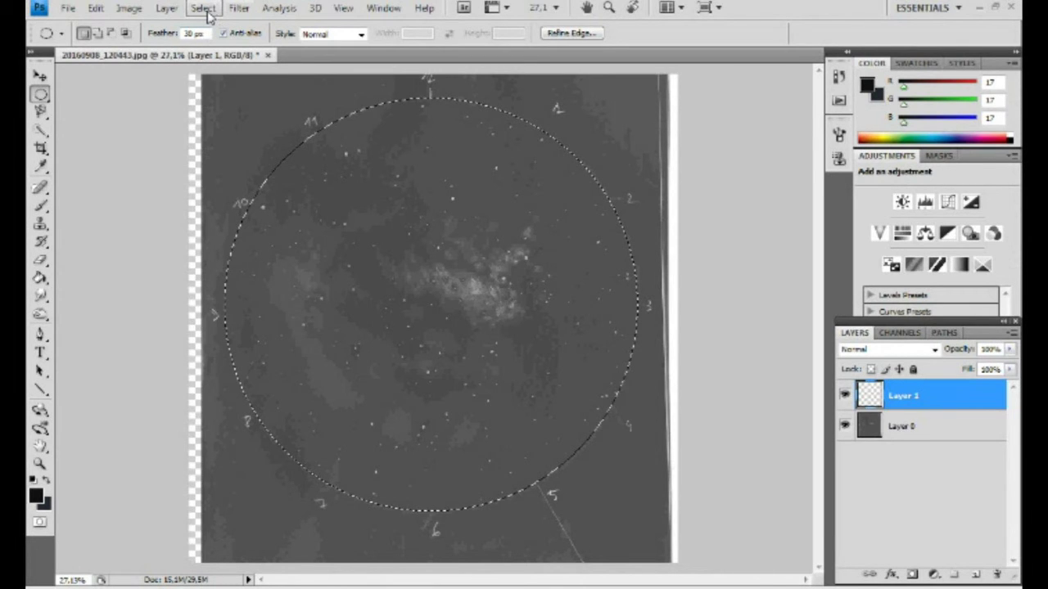
pyautogui.click(204, 8)
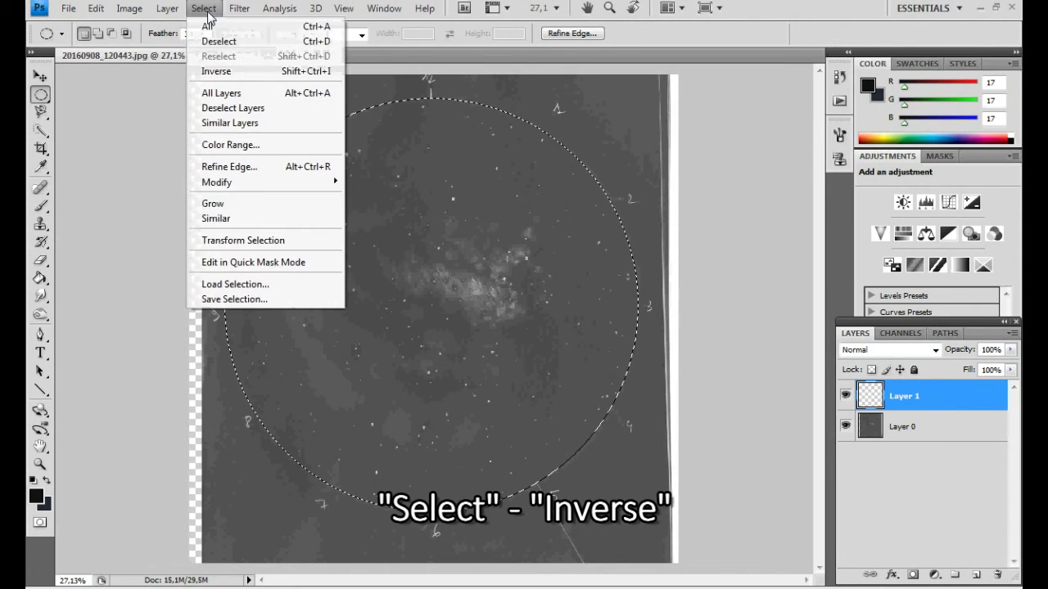
pyautogui.click(241, 74)
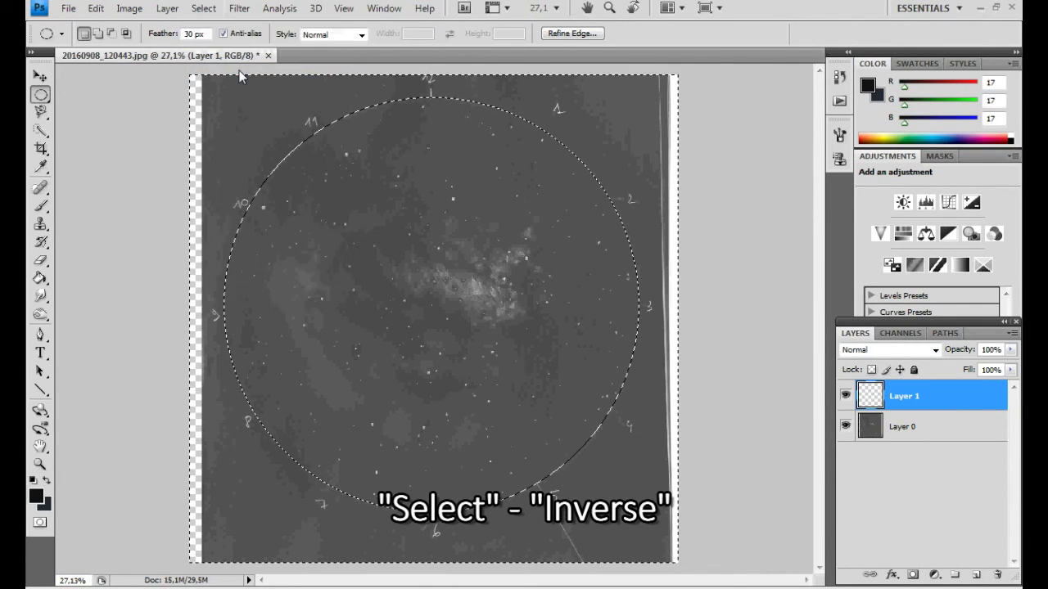
# - Fill the area outside the circle with black (000000) on the new layer and deselect
pyautogui.click(37, 498)
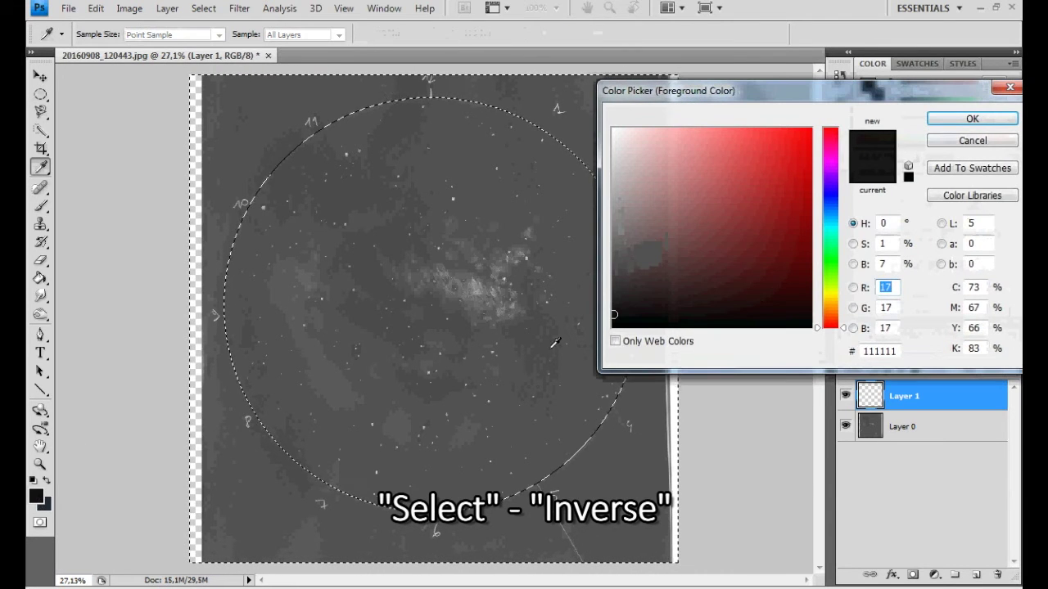
pyautogui.click(606, 334)
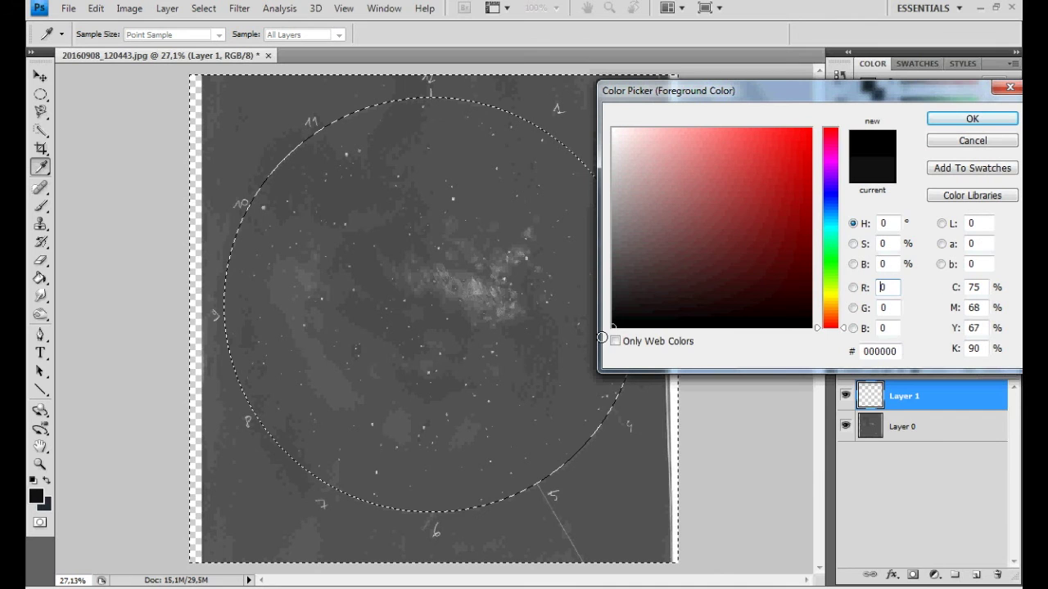
pyautogui.click(956, 124)
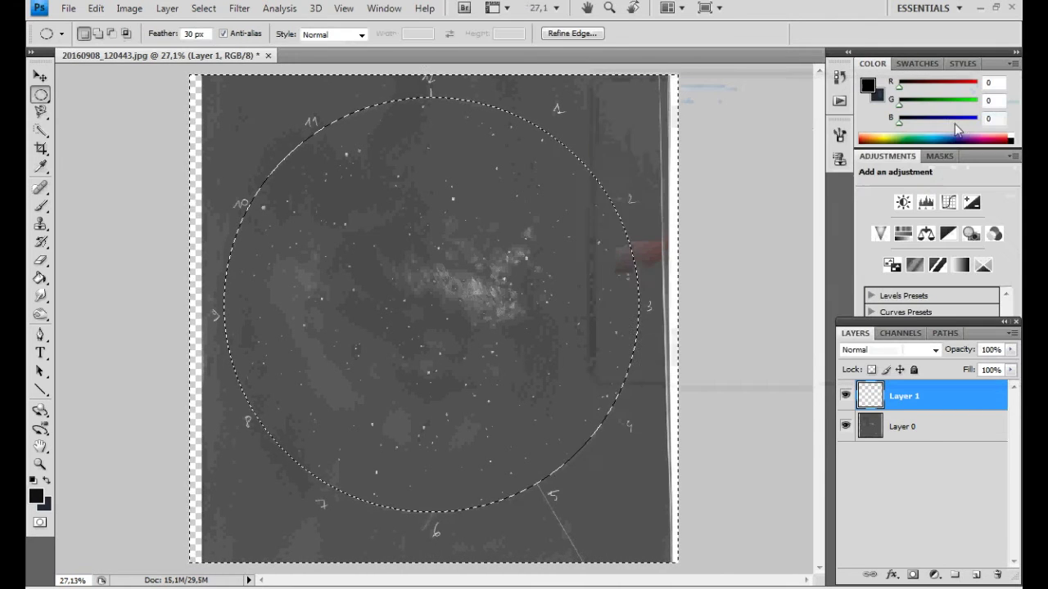
pyautogui.click(40, 279)
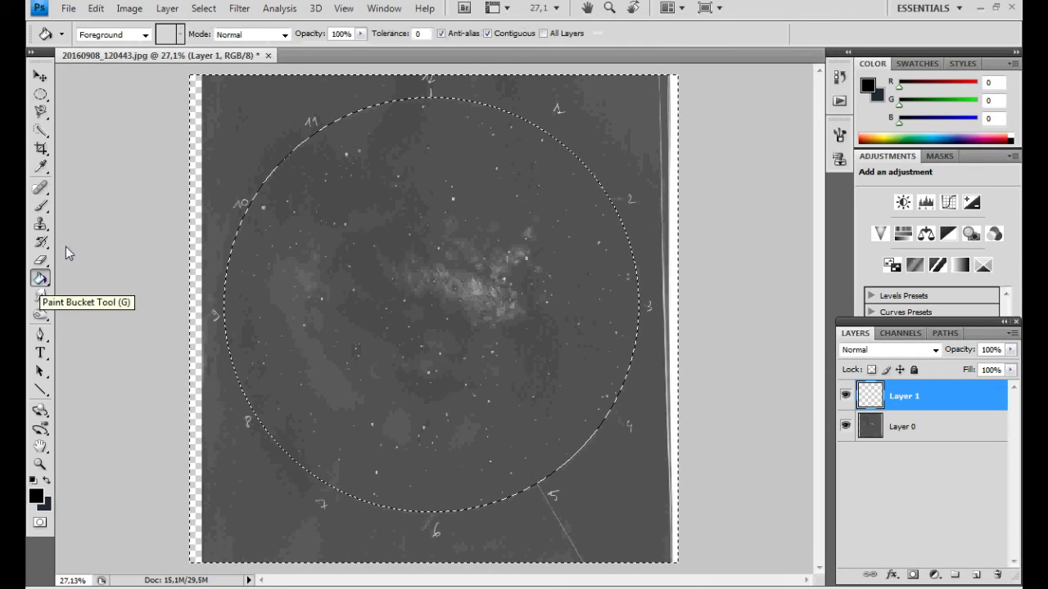
pyautogui.click(191, 126)
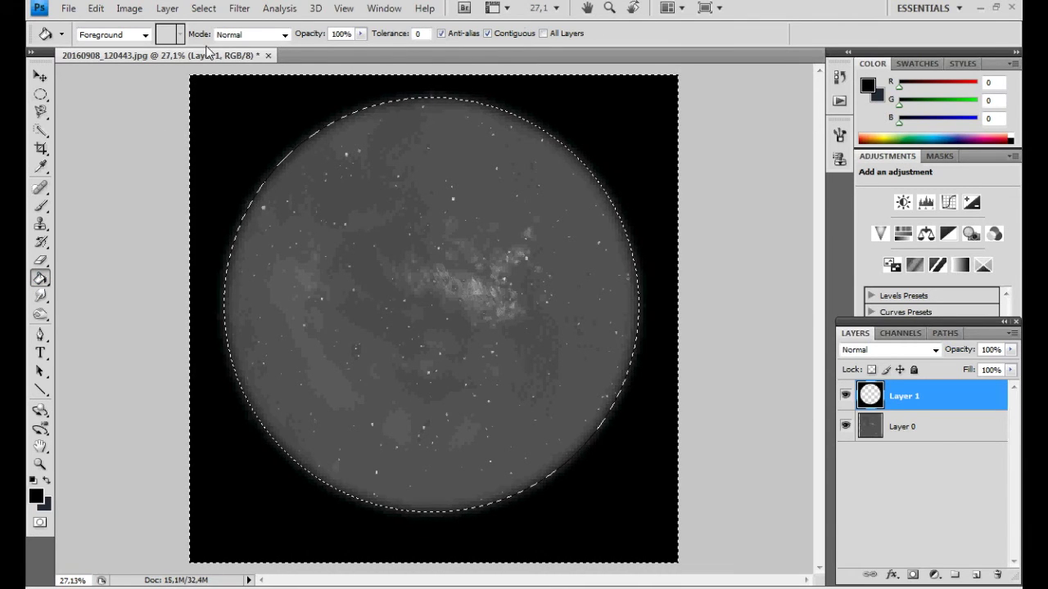
pyautogui.click(203, 8)
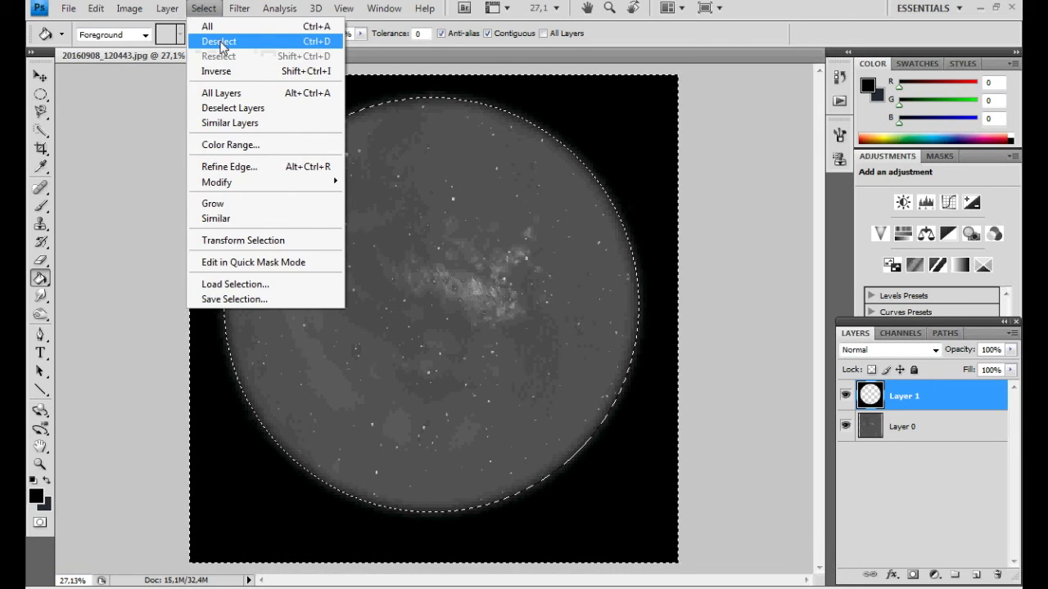
pyautogui.click(220, 41)
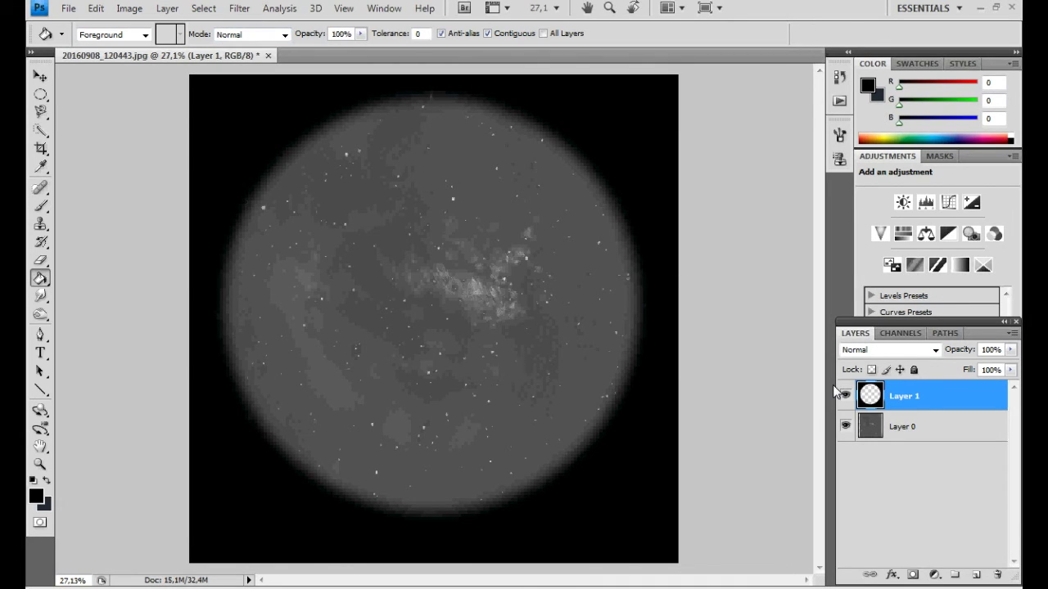
# - Create a new layer named Background and place it below the Object layer
pyautogui.keyDown('shift'); pyautogui.click(937, 429); pyautogui.keyUp('shift')
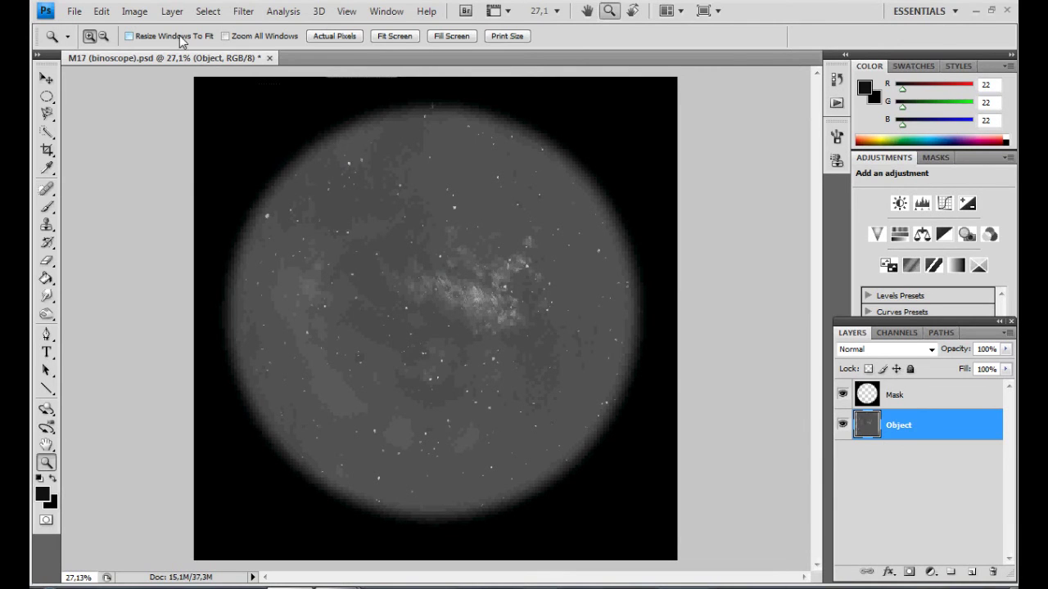
pyautogui.click(170, 11)
pyautogui.moveTo(178, 32)
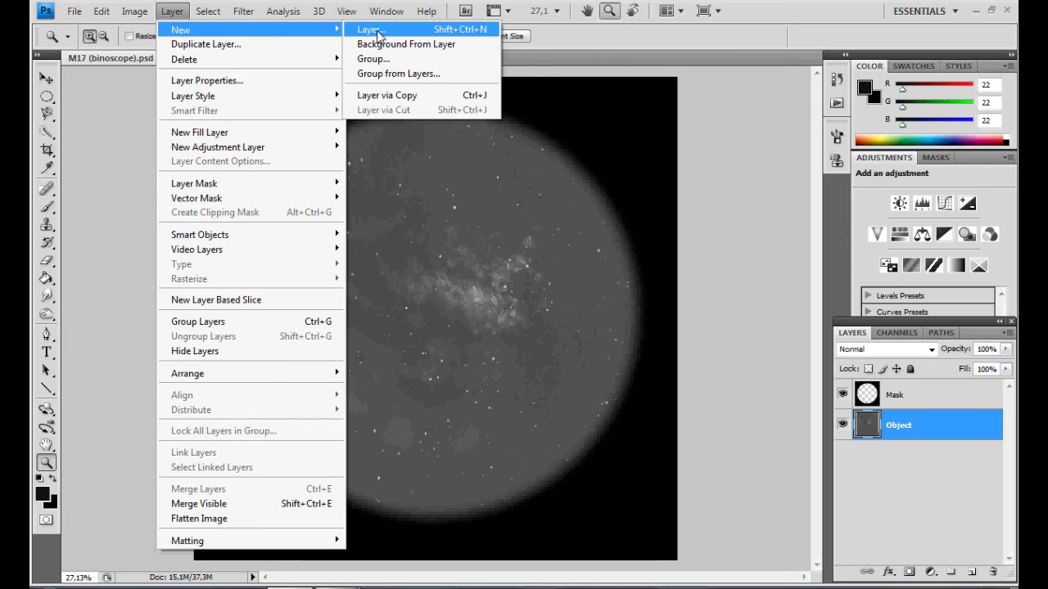
pyautogui.click(370, 29)
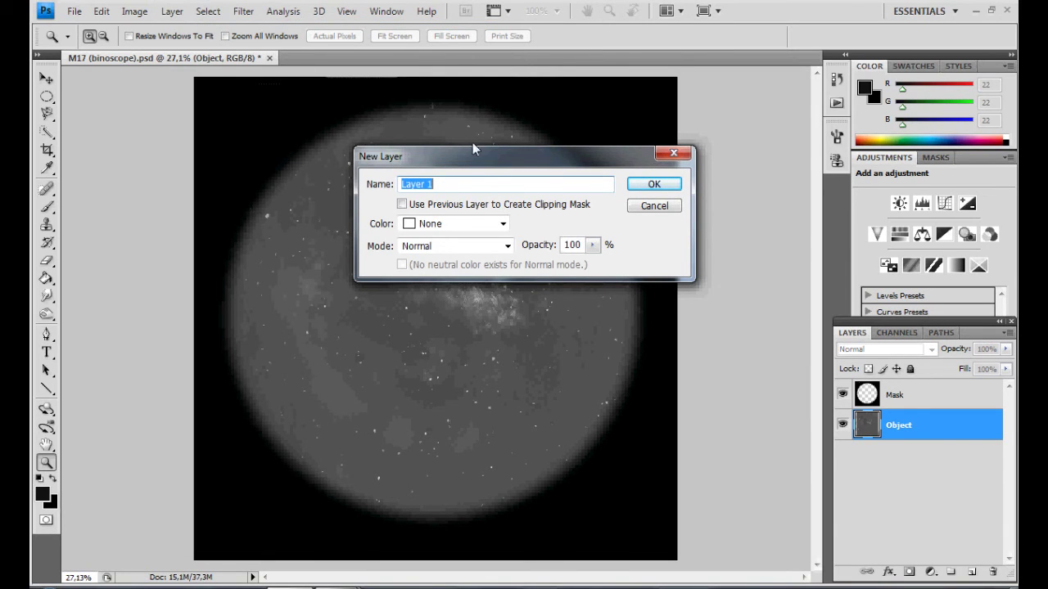
pyautogui.write('Background')
pyautogui.click(655, 185)
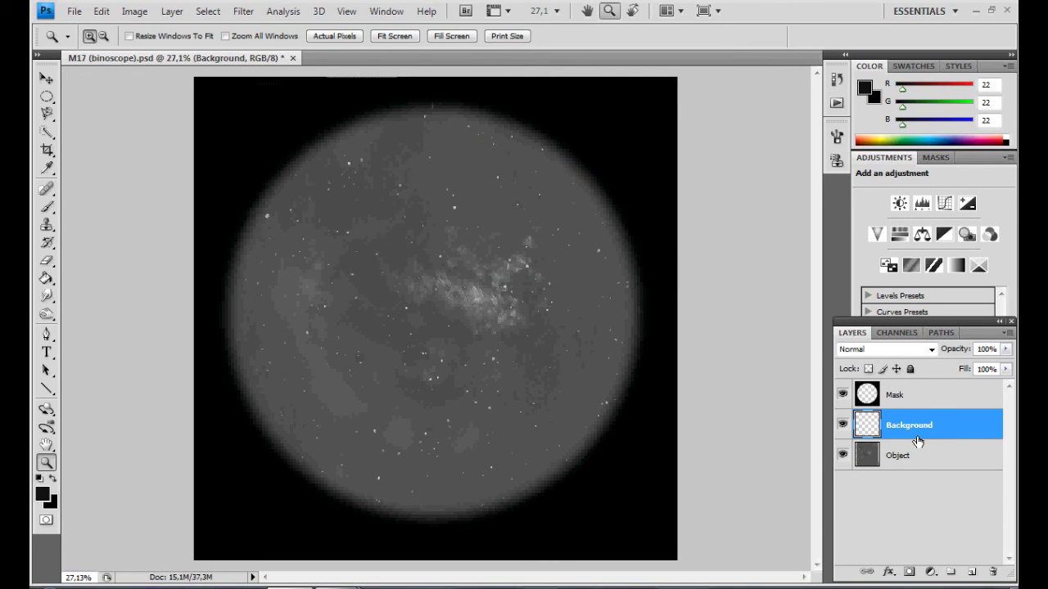
pyautogui.moveTo(913, 431); pyautogui.dragTo(914, 475)
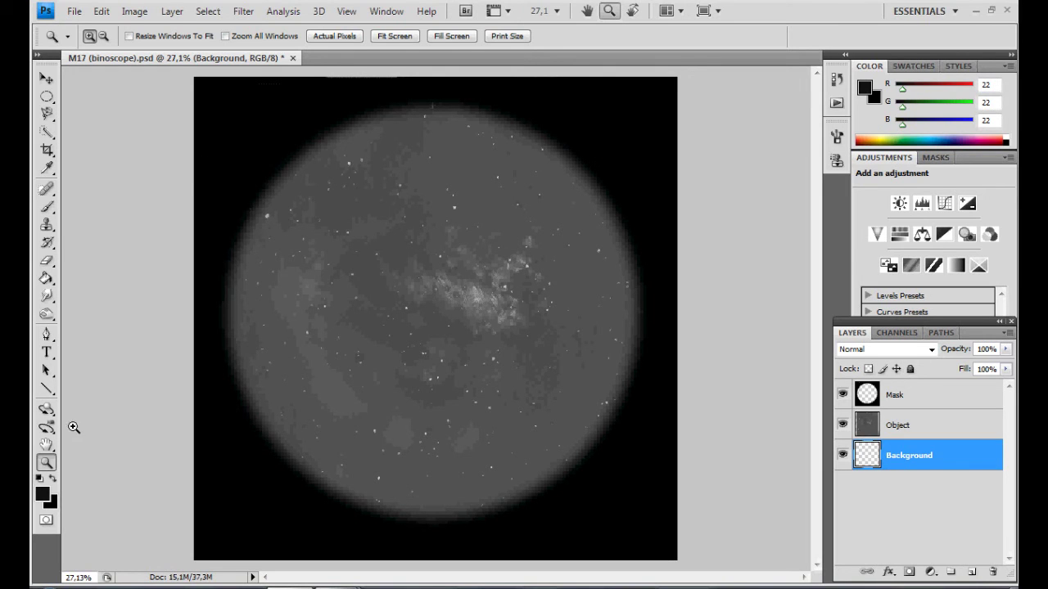
# - Fill the Background layer with a very dark gray (RGB 23, 23, 23), and briefly hide the Object layer to check the fill
pyautogui.click(46, 495)
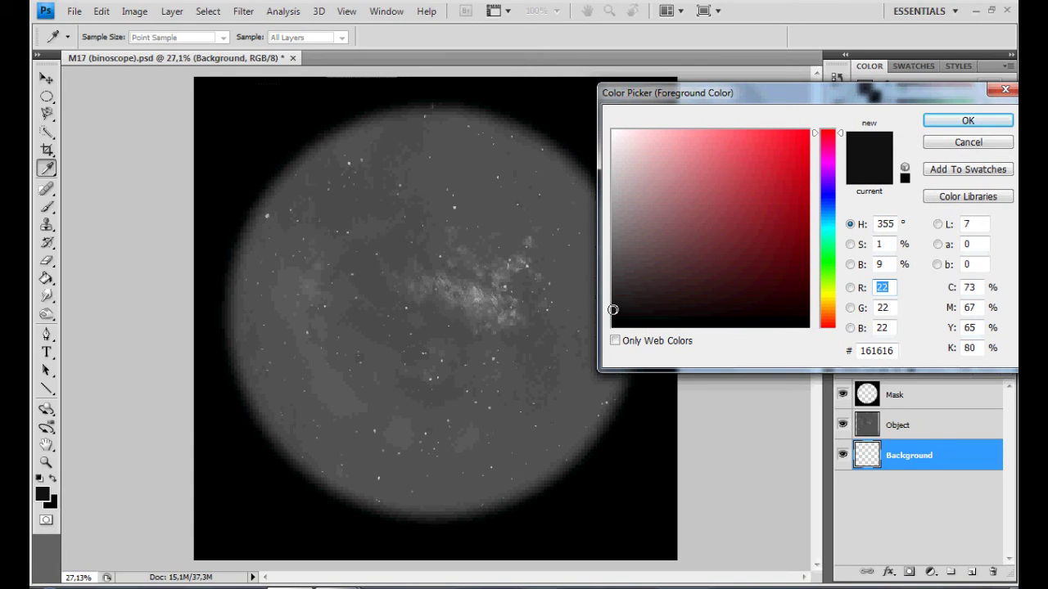
pyautogui.click(612, 310)
pyautogui.click(962, 122)
pyautogui.press('z')
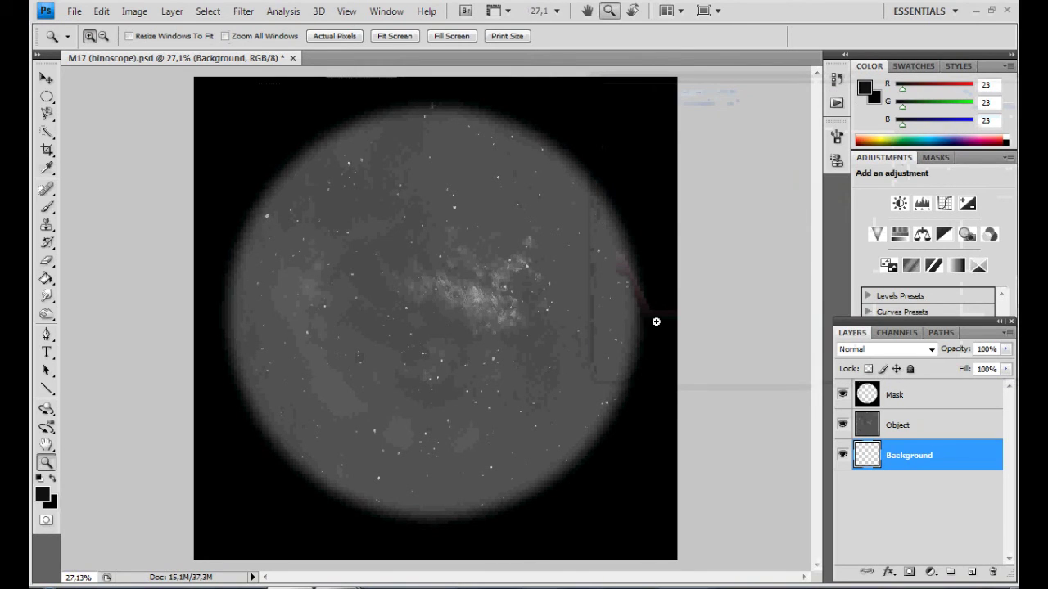
pyautogui.click(47, 279)
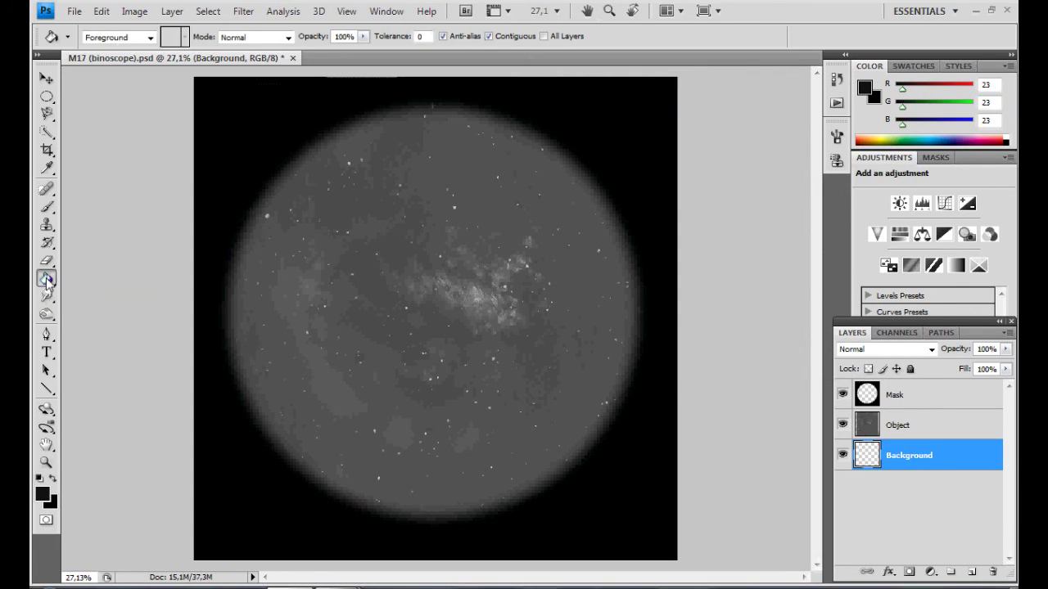
pyautogui.click(262, 252)
pyautogui.click(842, 426)
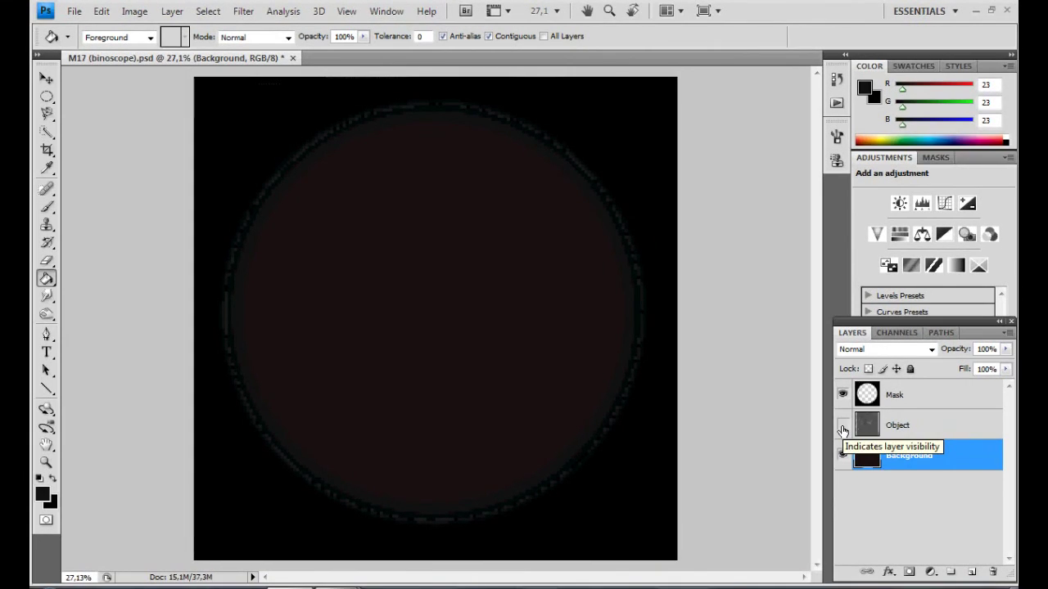
pyautogui.click(844, 427)
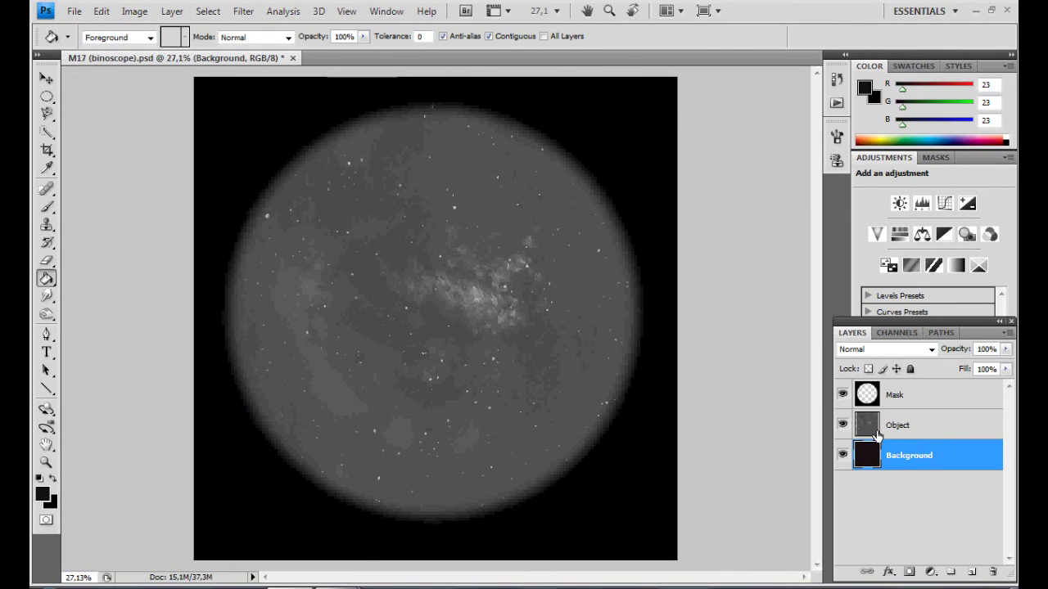
# - Create a new layer named Stars directly above the Object layer, in Normal mode with 100% opacity
pyautogui.click(889, 434)
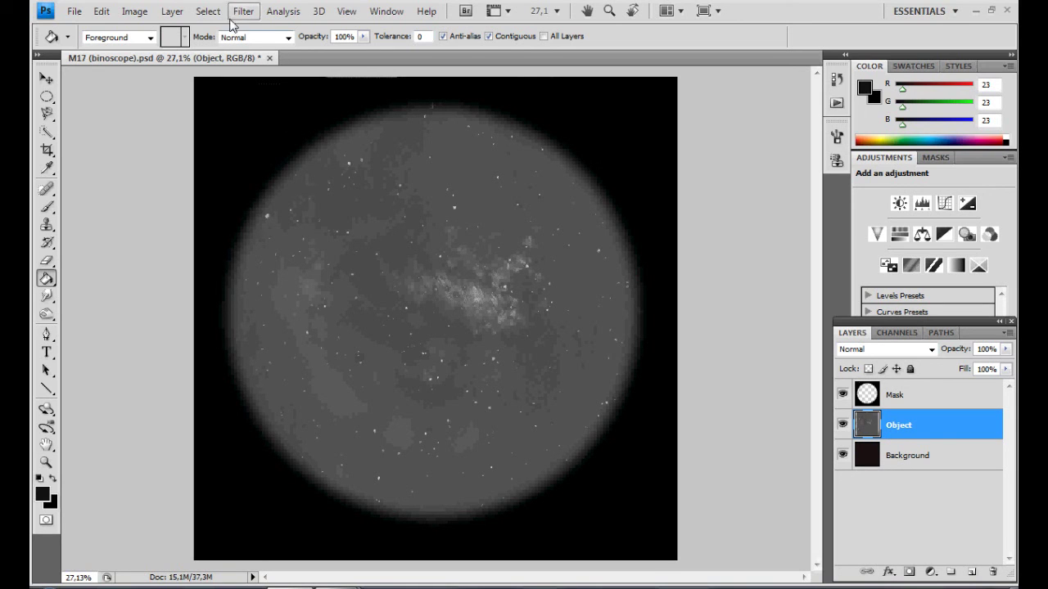
pyautogui.click(175, 12)
pyautogui.moveTo(186, 32)
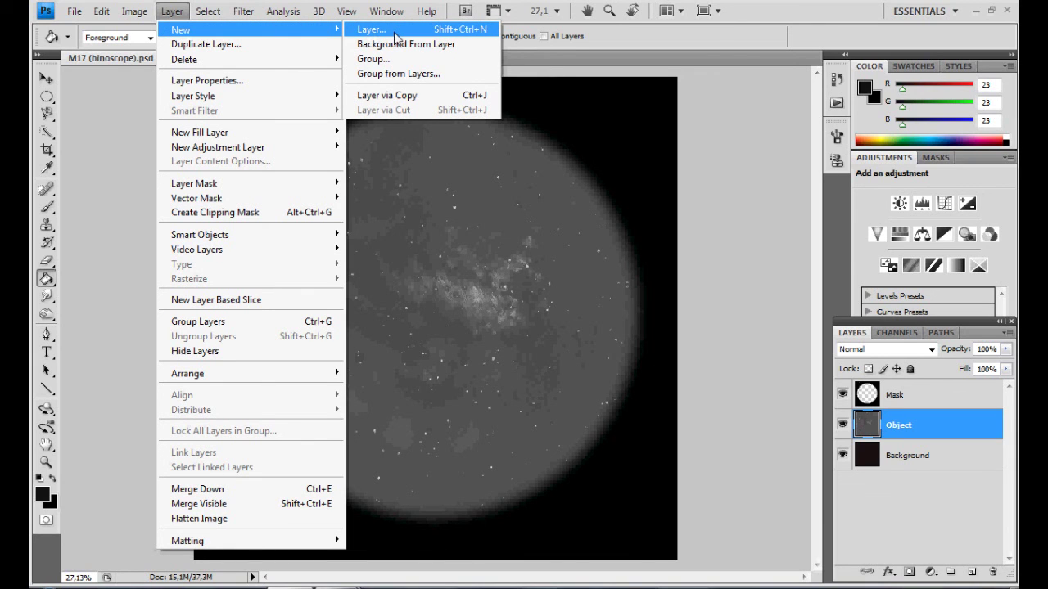
pyautogui.click(395, 33)
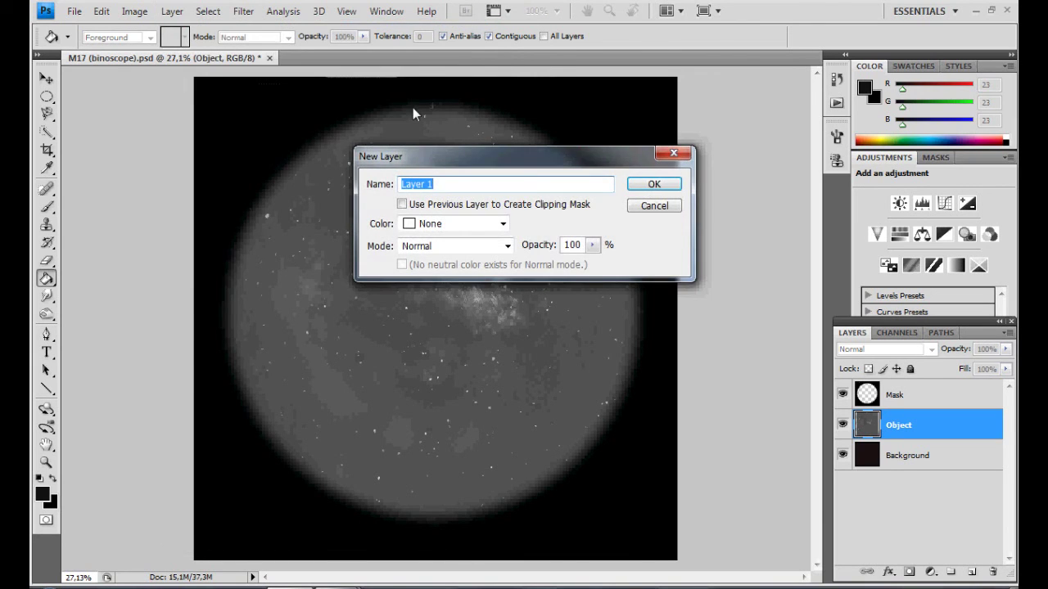
pyautogui.write('Stars')
pyautogui.click(658, 185)
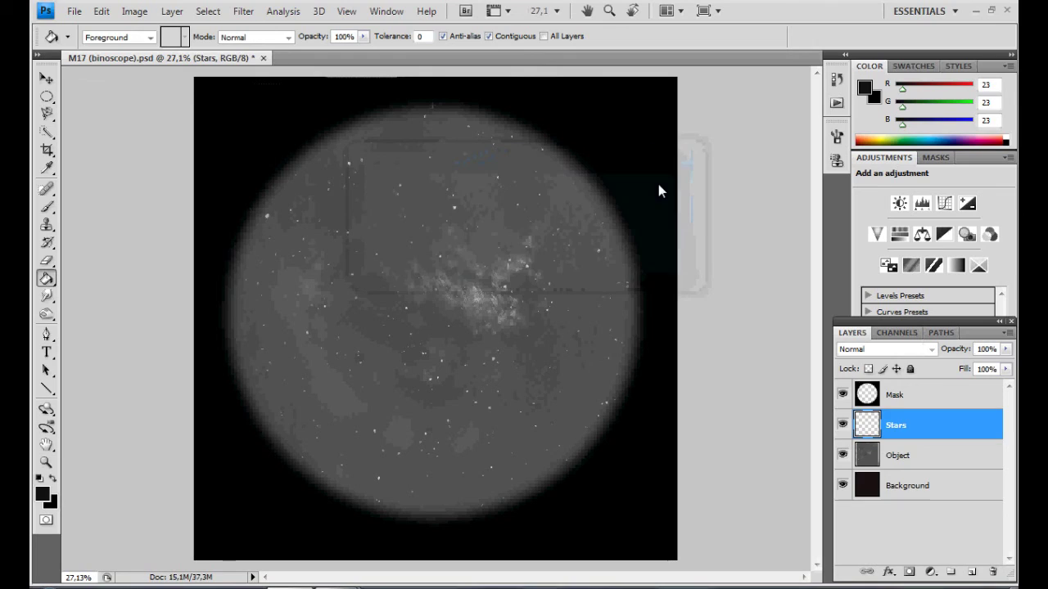